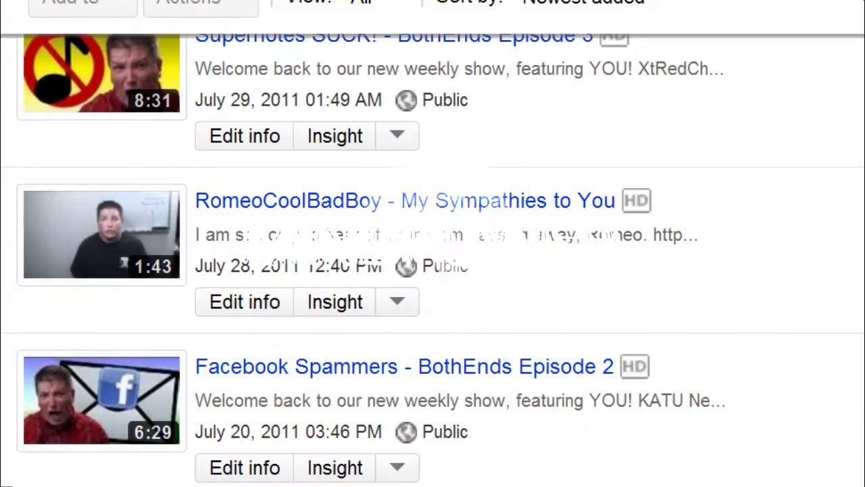
Find and open the Parking Ticket - BroBryce2009 Vlog Week 4 video, then close the player's ad
scroll(133, 269, "down", 2)
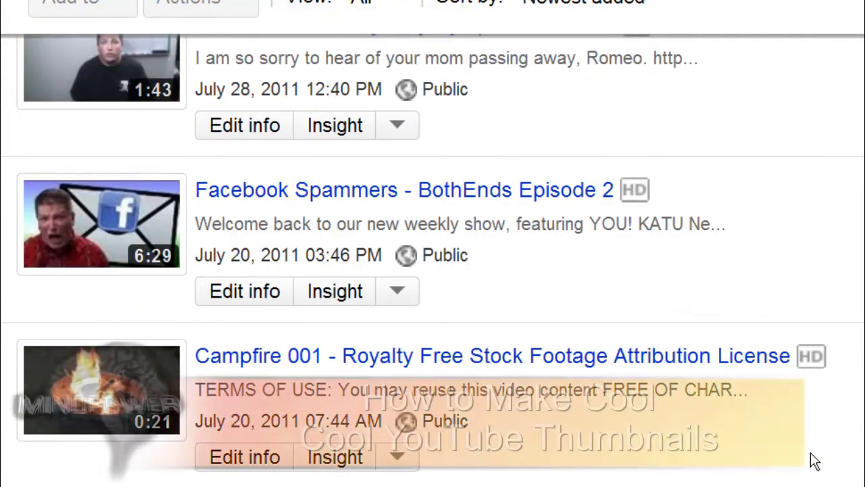
scroll(810, 452, "down", 2)
scroll(814, 462, "up", 2)
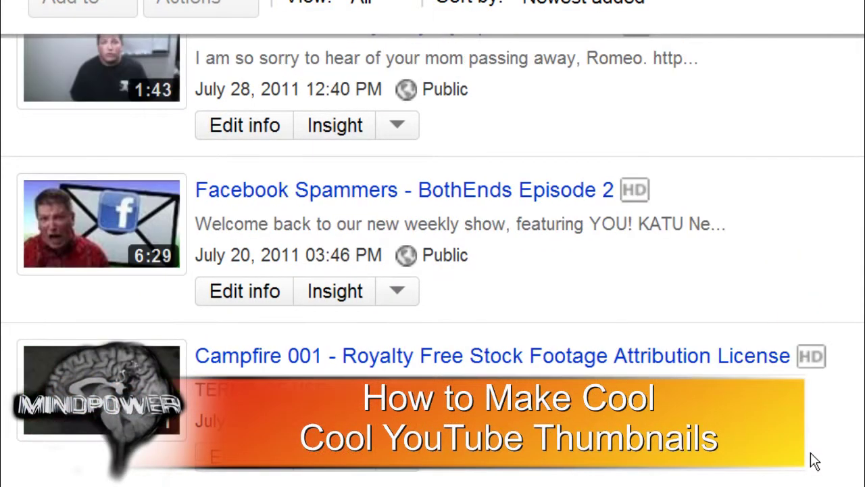
scroll(815, 461, "up", 2)
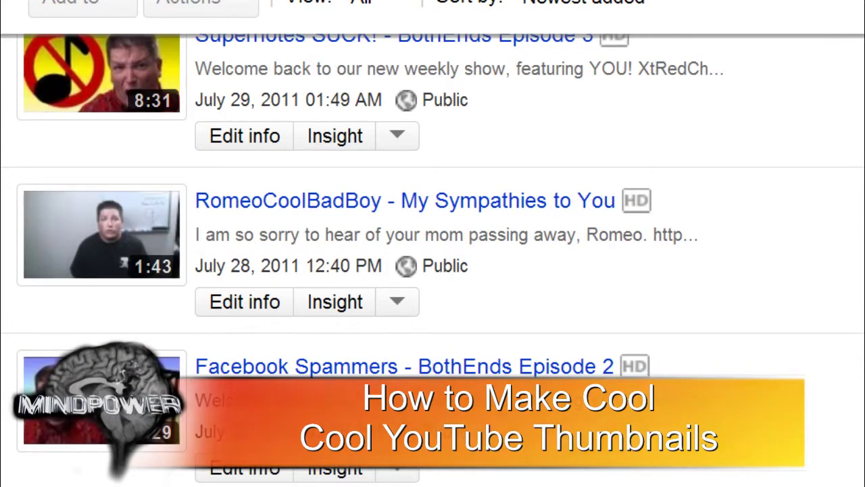
scroll(433, 270, "down", 3)
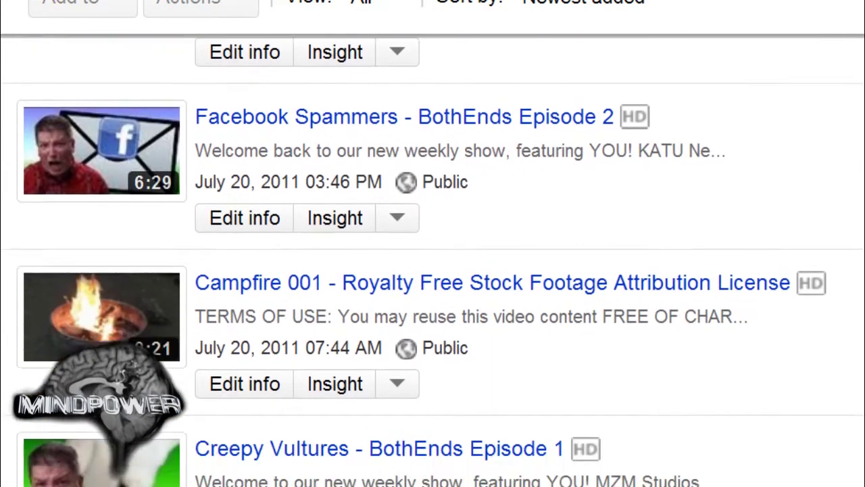
scroll(432, 271, "down", 4)
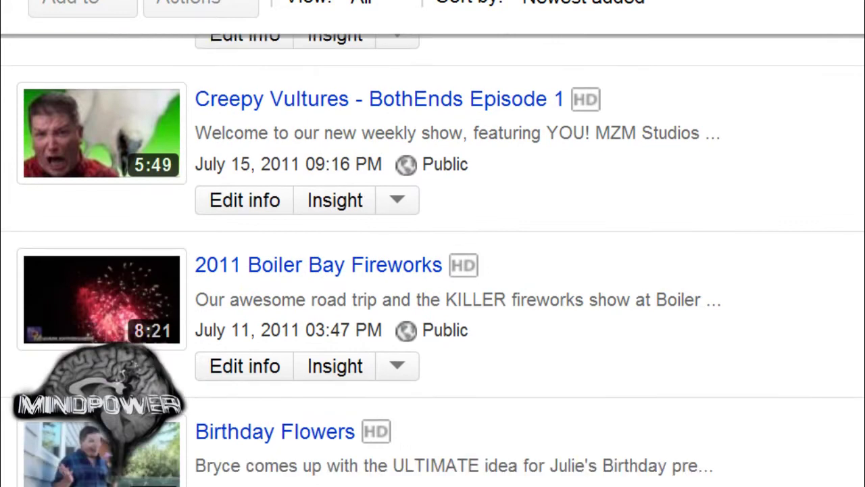
scroll(433, 270, "up", 8)
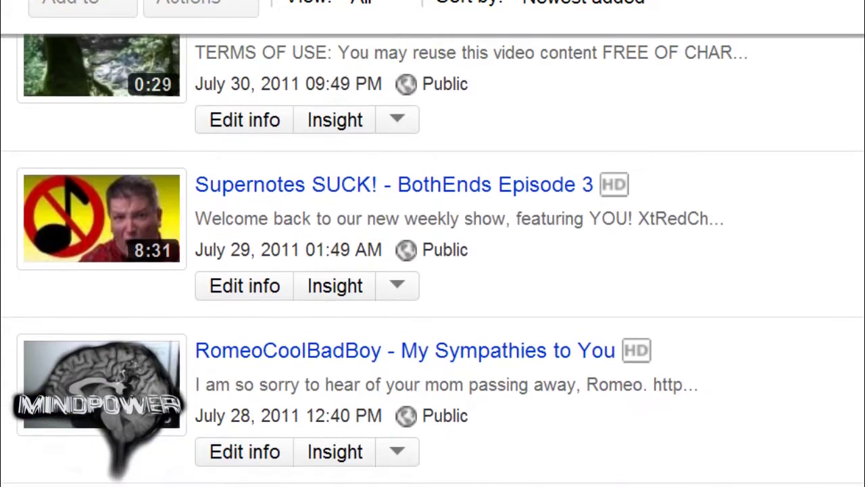
scroll(432, 270, "up", 2)
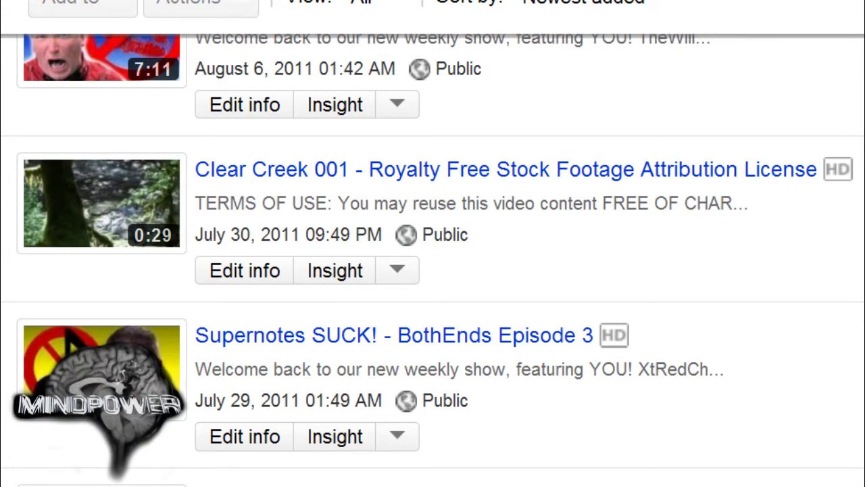
scroll(433, 270, "up", 4)
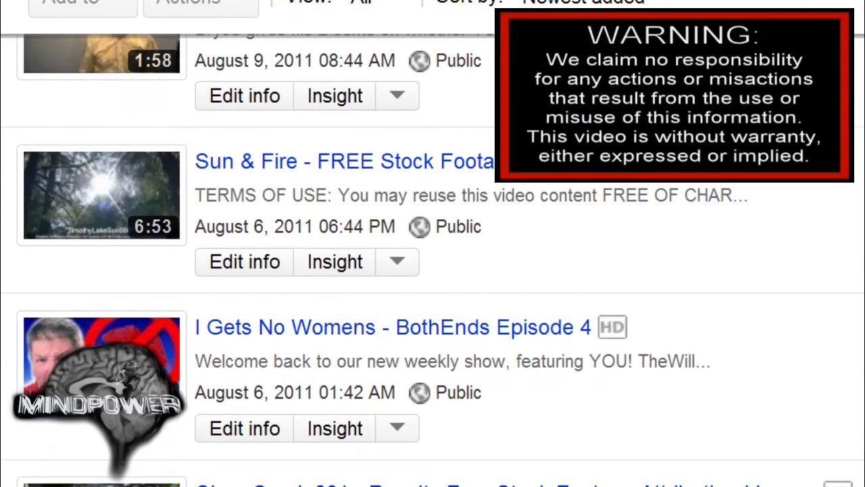
scroll(433, 270, "up", 4)
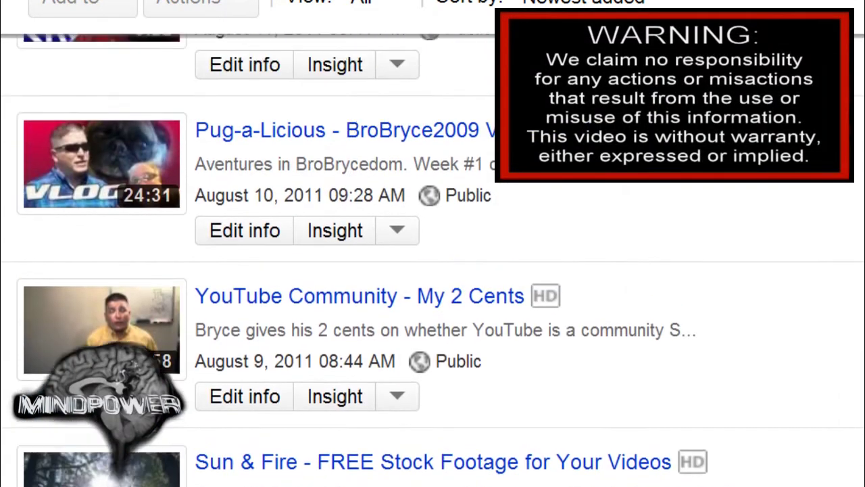
scroll(432, 270, "up", 4)
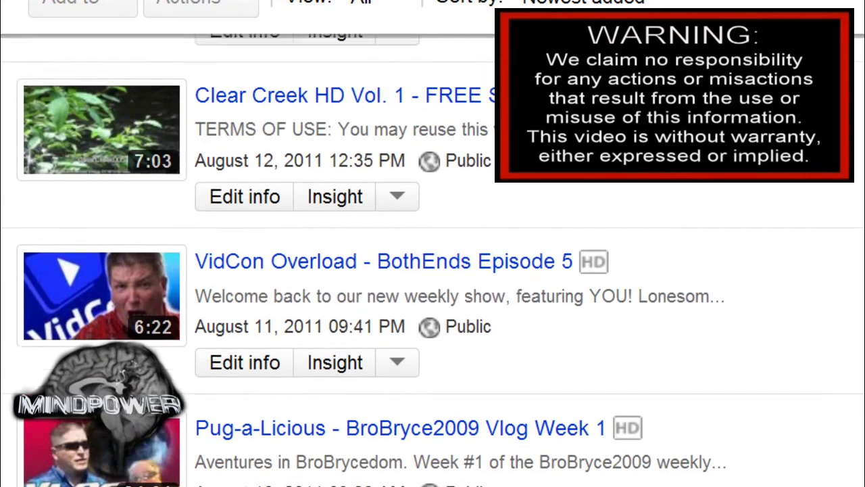
scroll(432, 271, "up", 4)
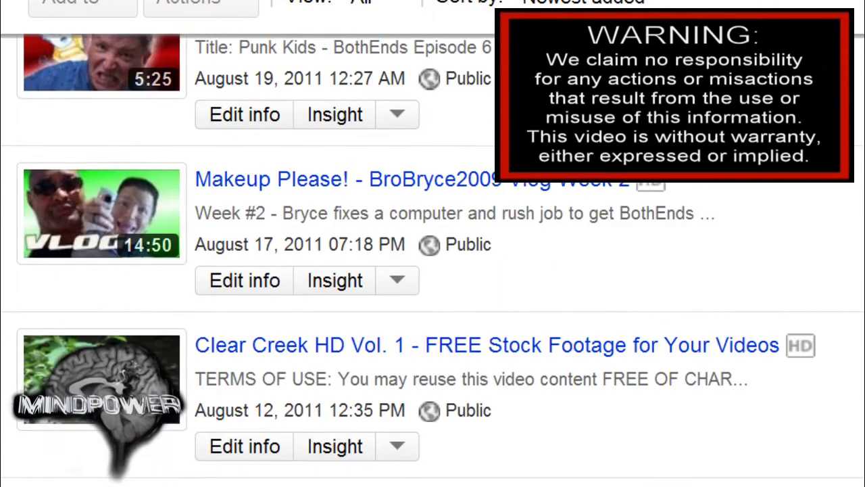
scroll(432, 271, "up", 5)
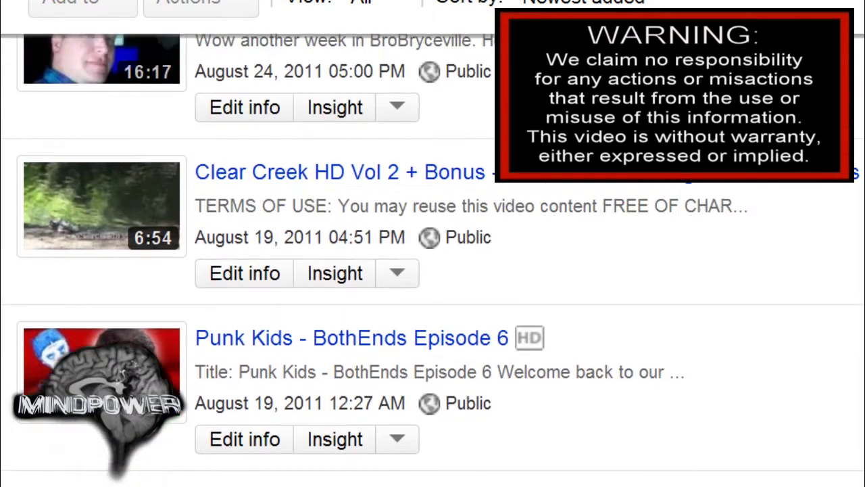
scroll(433, 270, "up", 3)
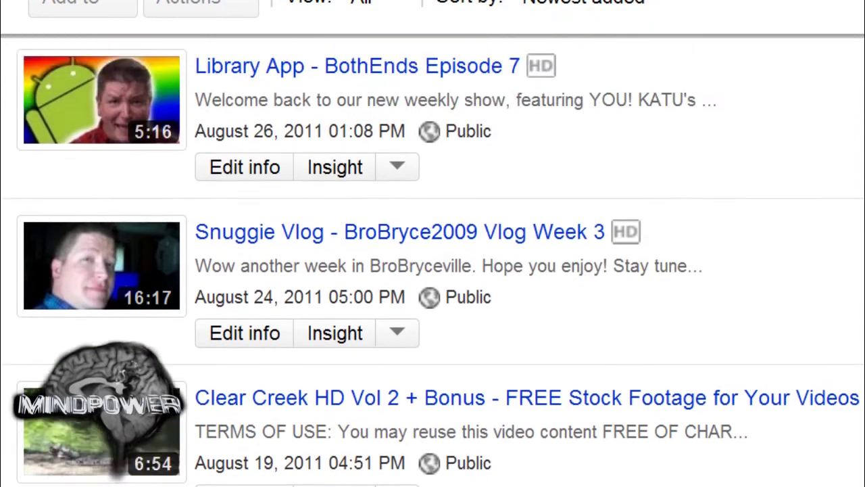
scroll(432, 271, "up", 4)
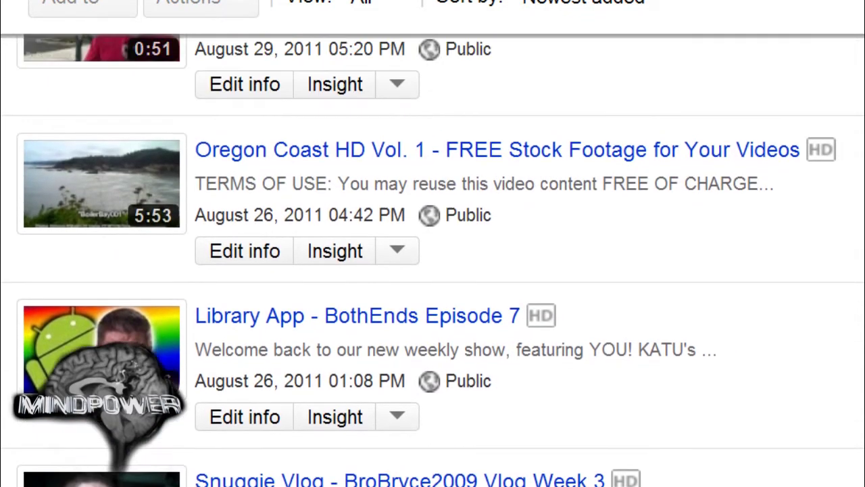
scroll(433, 271, "up", 4)
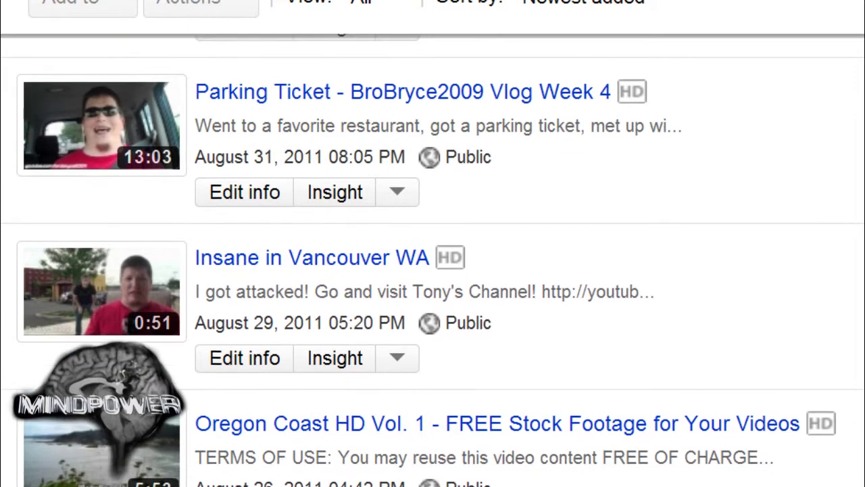
scroll(433, 271, "up", 2)
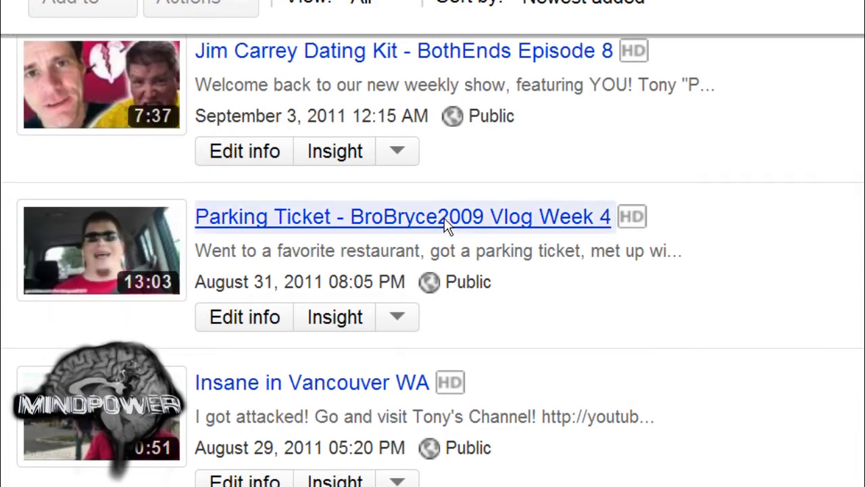
left_click(444, 218)
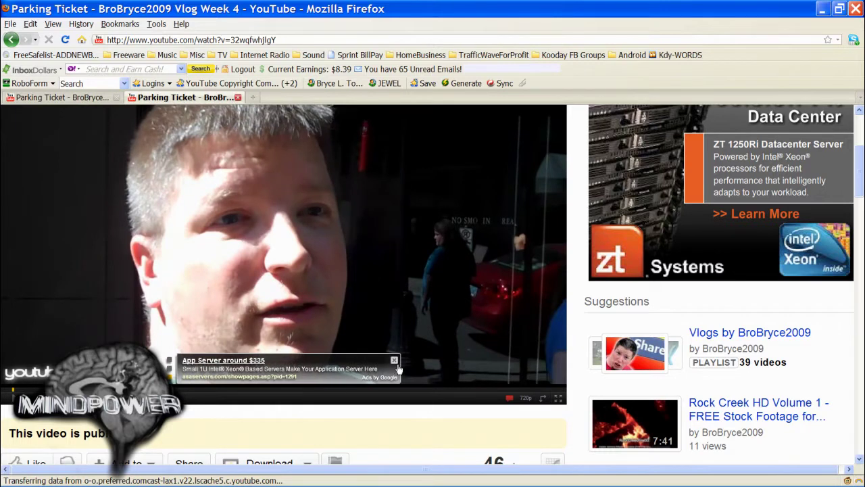
left_click(396, 361)
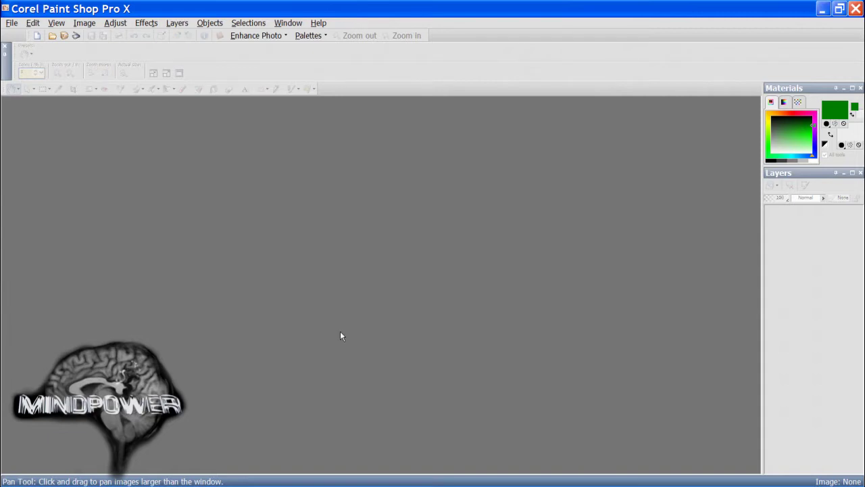
Paste the clipboard's YouTube screen capture into Paint Shop Pro as a new image
key("ctrl+v")
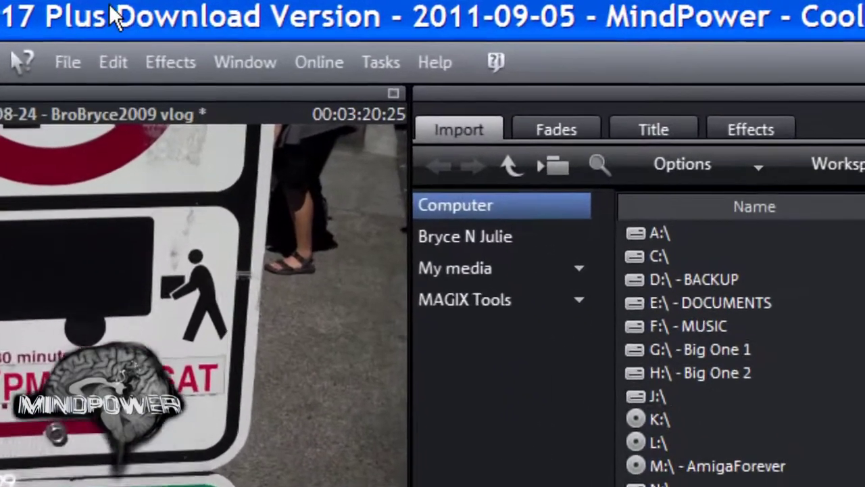
Export the current video frame as a BMP still named thumbnail2 to the Desktop
left_click(62, 62)
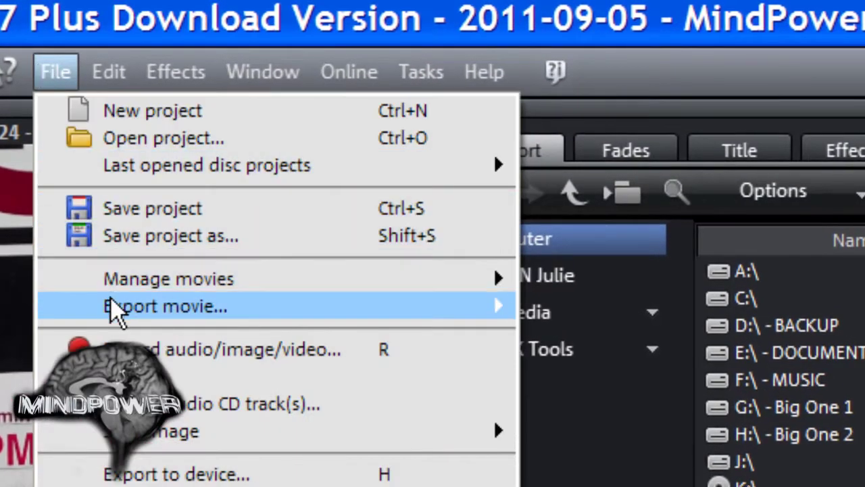
mouse_move(114, 310)
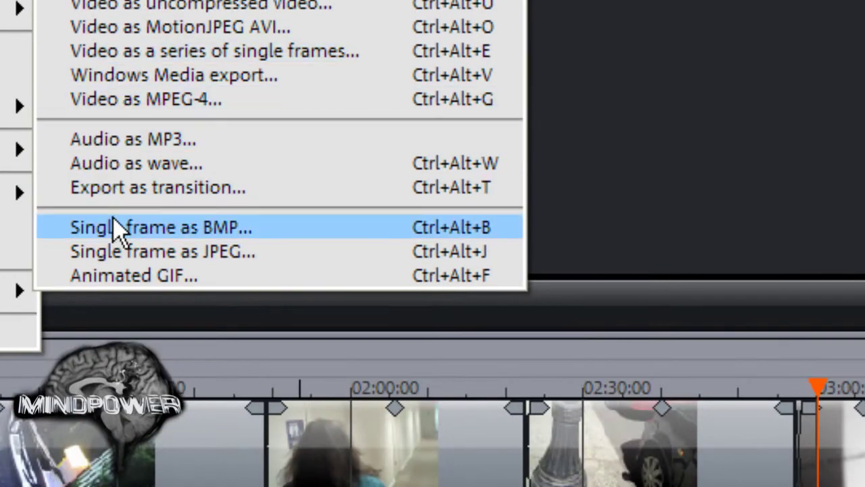
left_click(113, 230)
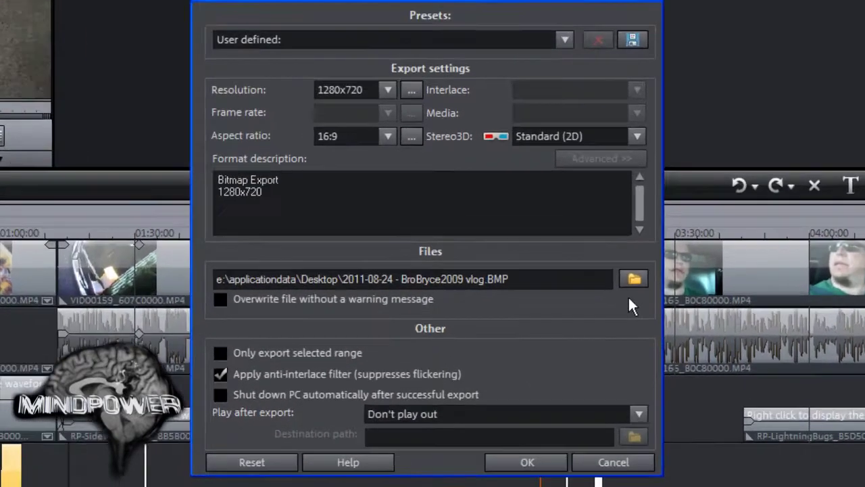
left_click(611, 294)
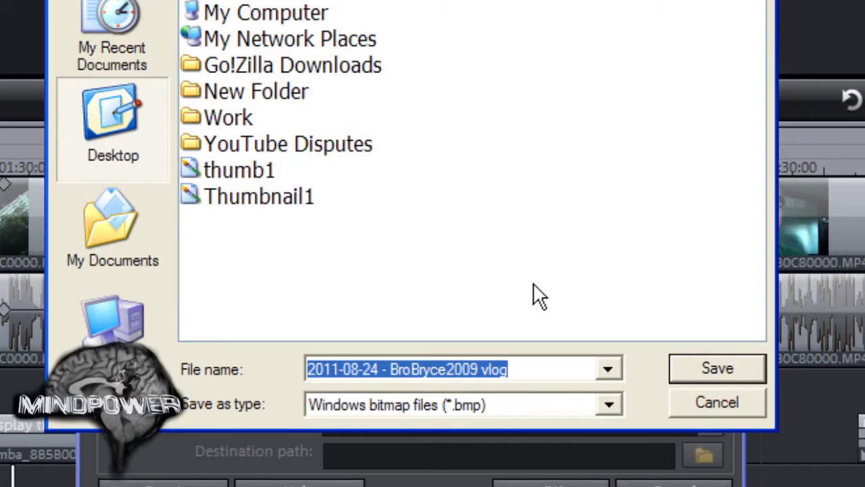
left_click(272, 201)
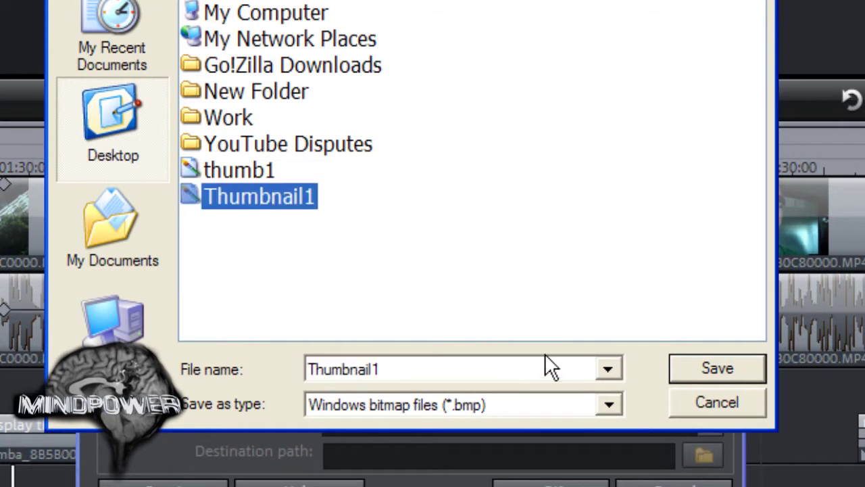
left_click(584, 367)
type("thumbnail2")
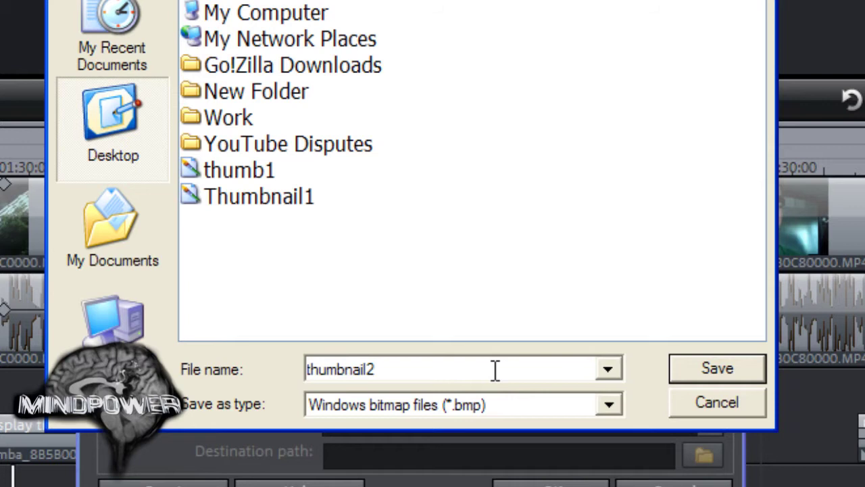
left_click(732, 372)
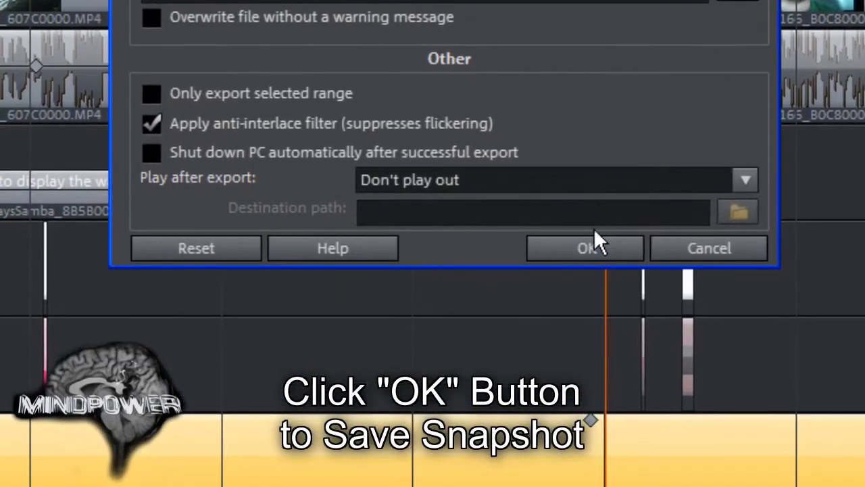
left_click(591, 243)
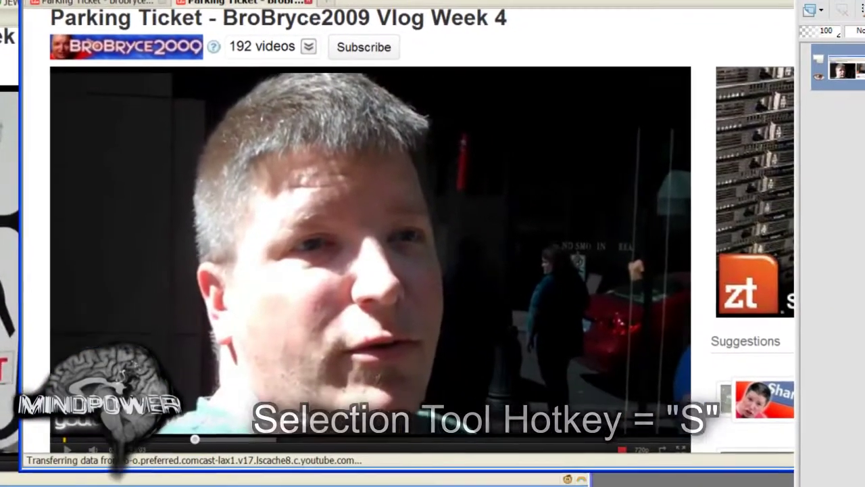
Select the video frame in Image3 and crop to it, leaving 1085 x 623 pixels
left_click_drag(53, 68, 502, 429)
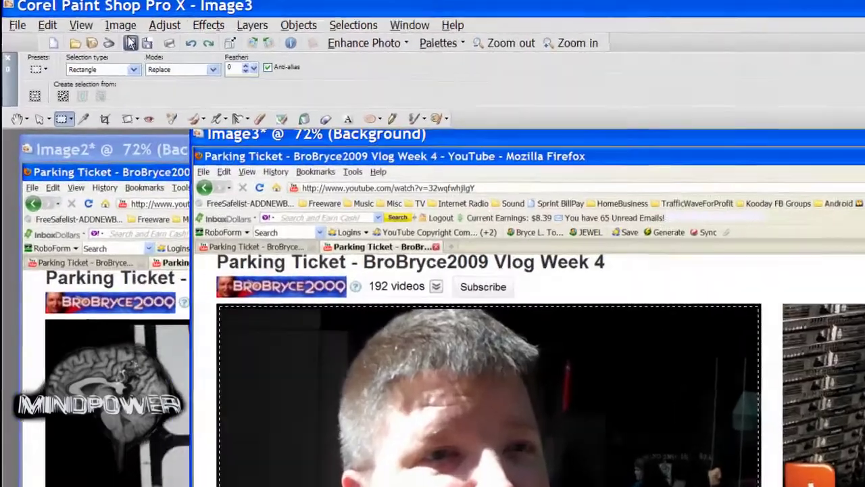
left_click(82, 21)
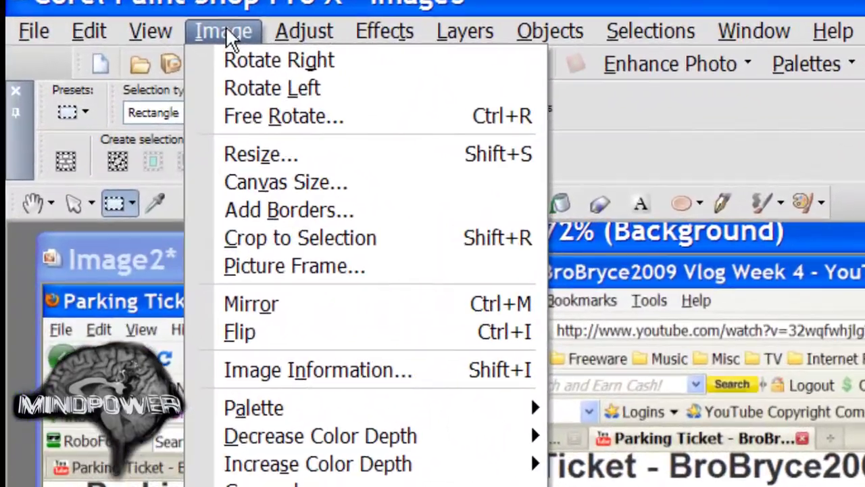
left_click(272, 237)
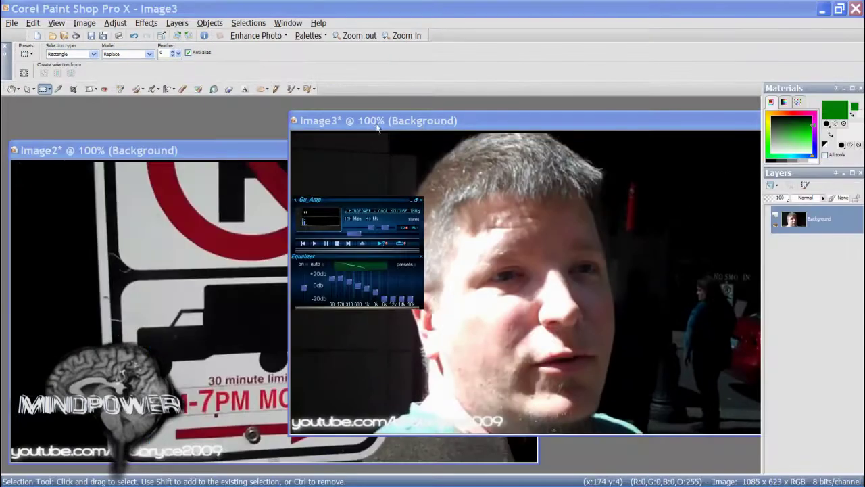
Move the face image left and set the Eraser to size 198 and hardness 100
left_click(380, 123)
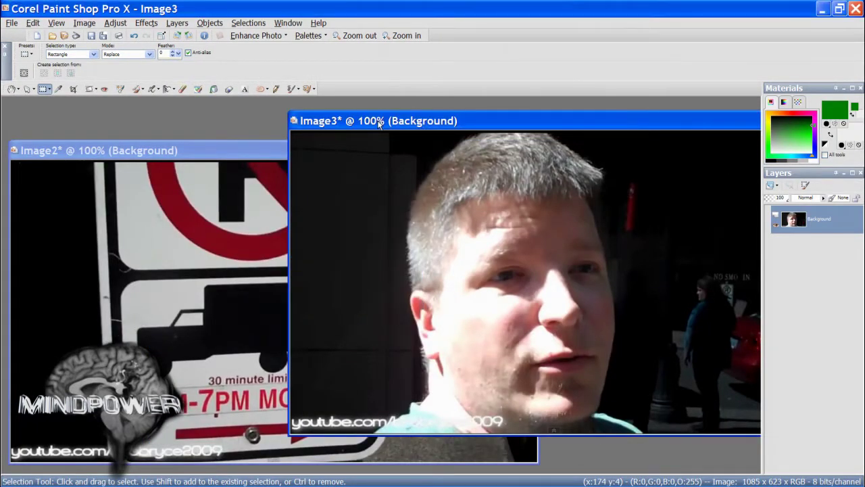
left_click_drag(380, 122, 256, 126)
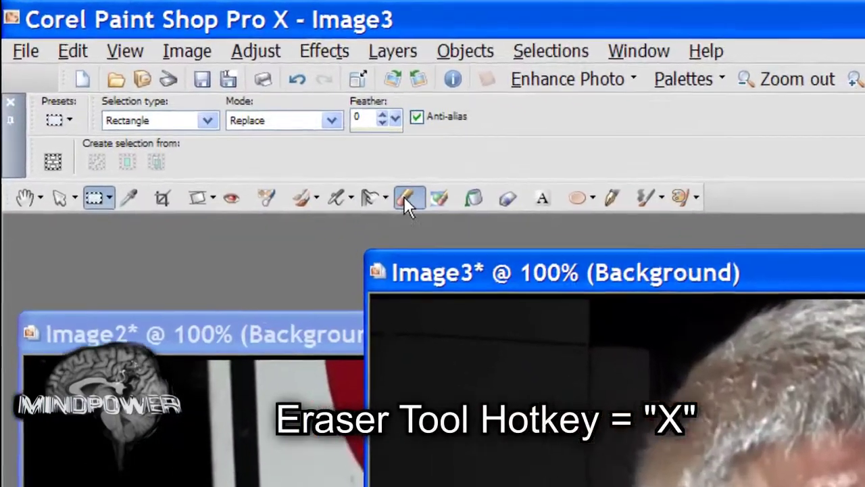
left_click(405, 198)
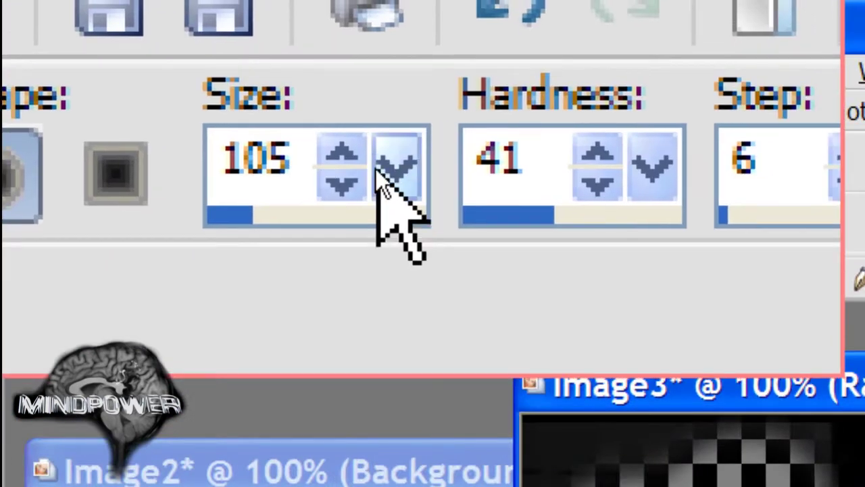
left_click(248, 89)
left_click_drag(385, 169, 473, 169)
left_click_drag(635, 166, 637, 165)
left_click_drag(465, 165, 529, 173)
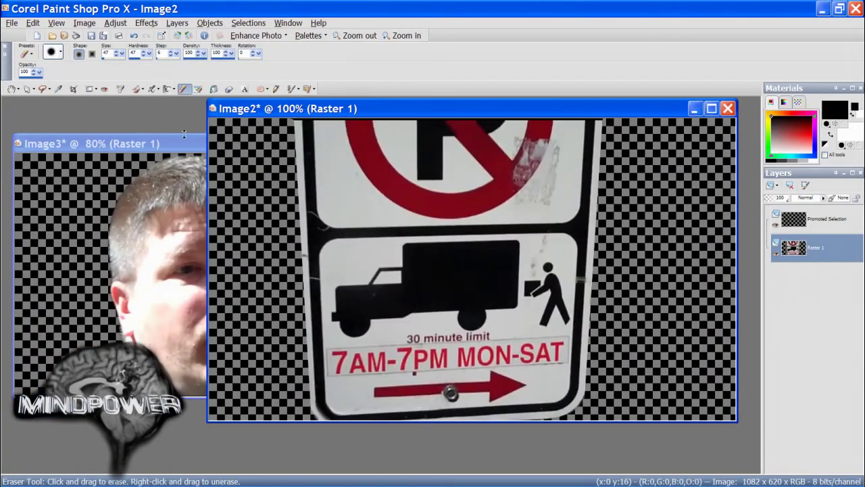
Select all of the parking sign image (Image2) and copy it
left_click(184, 145)
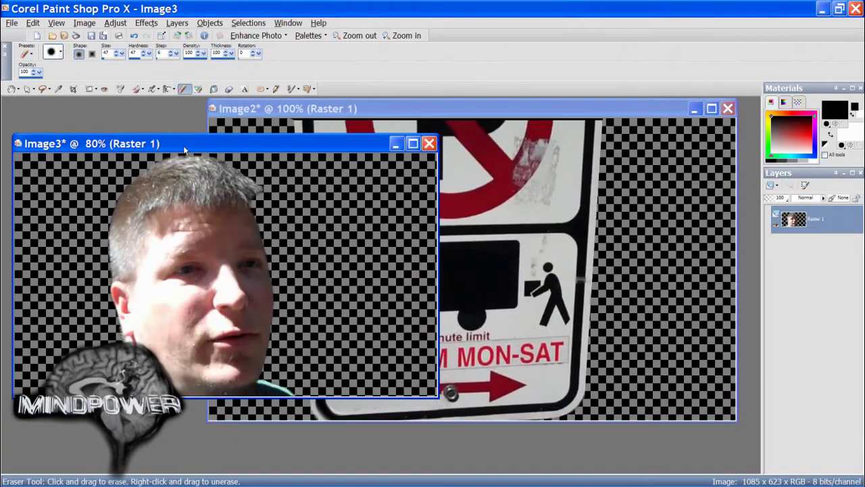
left_click_drag(184, 144, 217, 142)
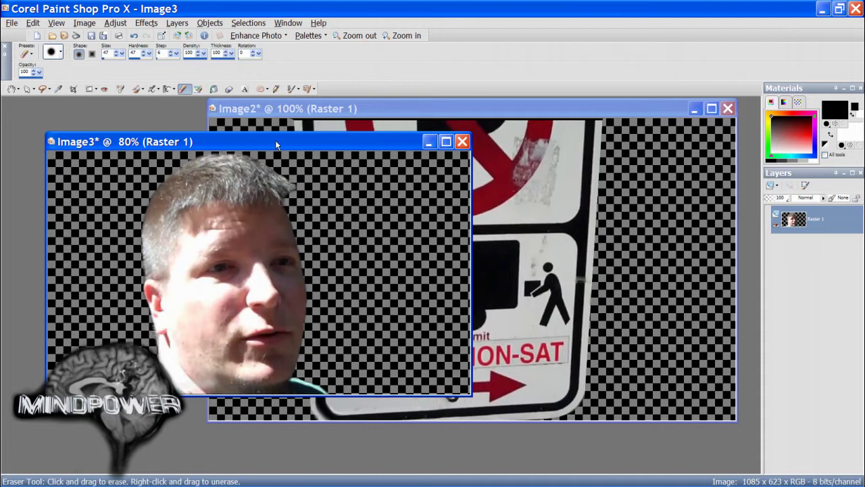
left_click(356, 111)
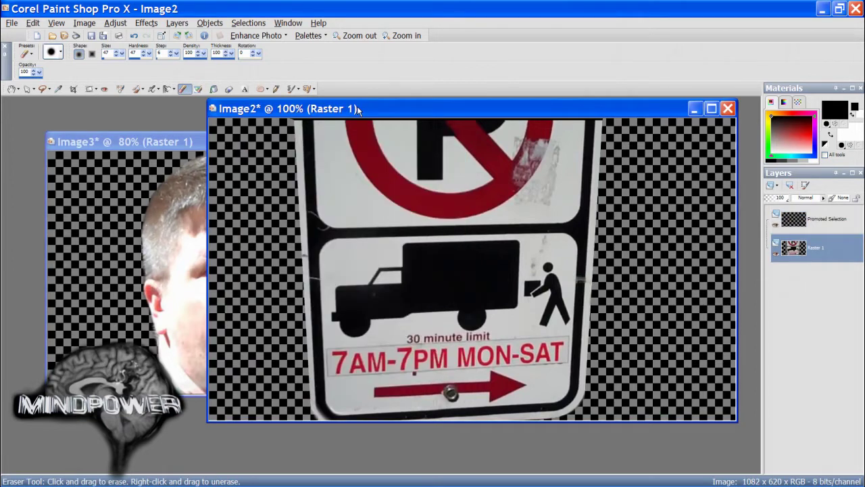
key("ctrl+a")
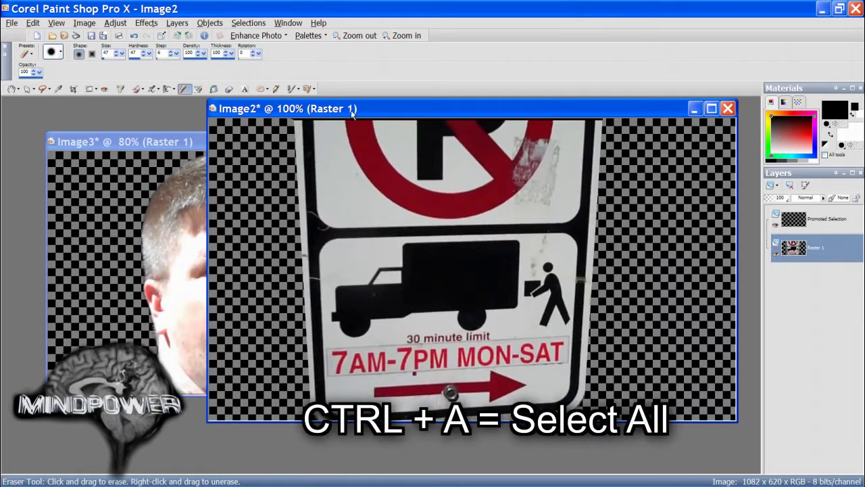
key("ctrl+c")
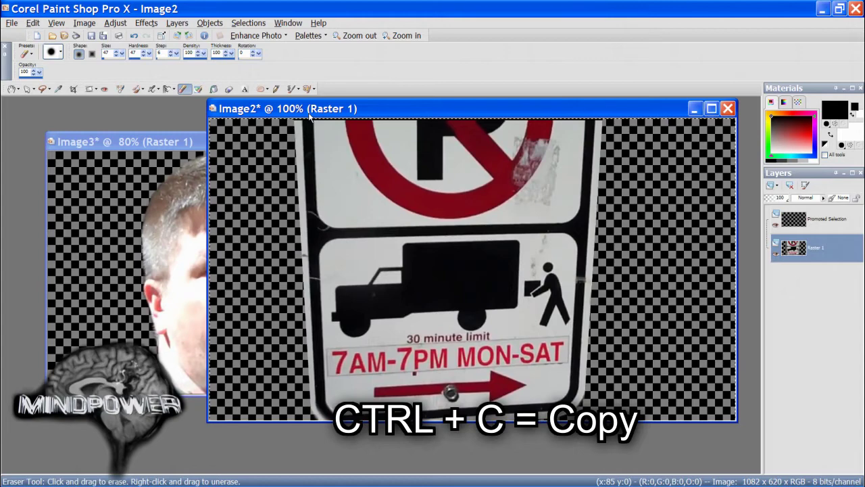
Paste the sign into Image3 as a new layer, keeping it above the face
left_click(159, 146)
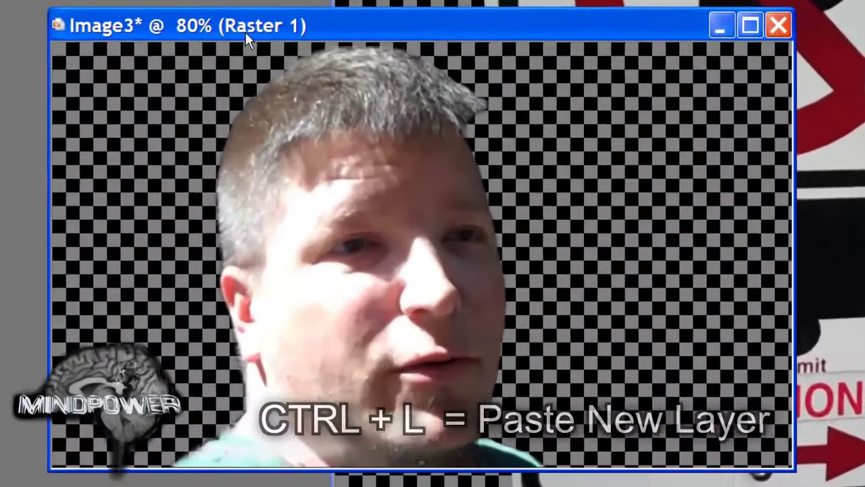
key("ctrl+l")
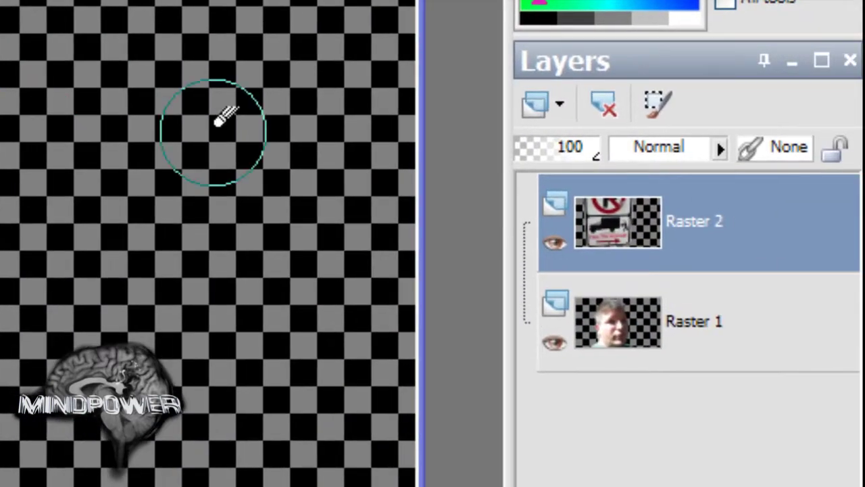
left_click_drag(637, 233, 639, 353)
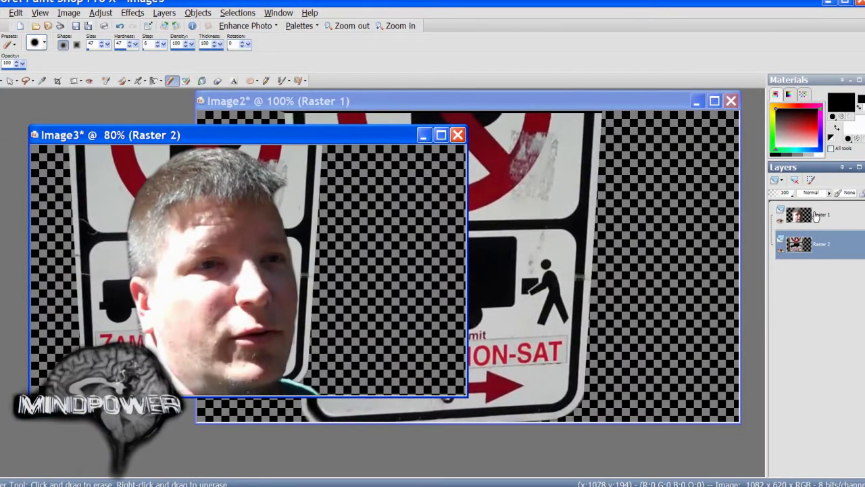
key("ctrl+z")
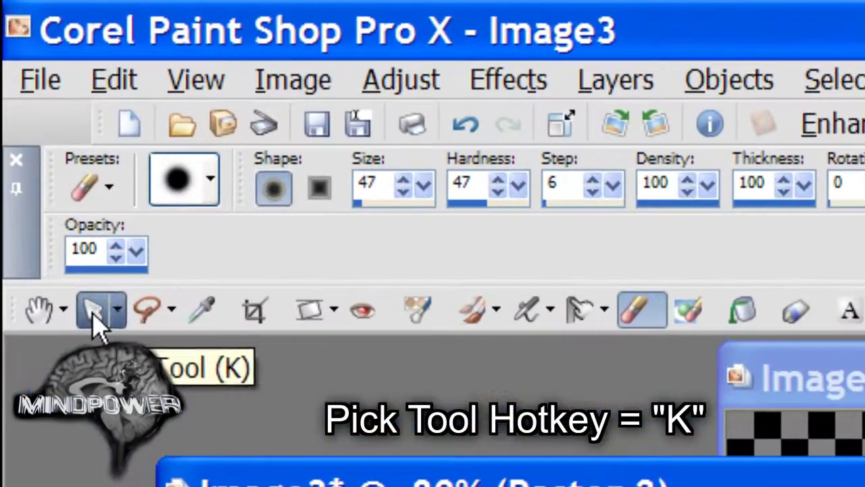
With the Pick tool, tilt and reposition the parking sign layer, then make Raster 1 active
left_click(9, 80)
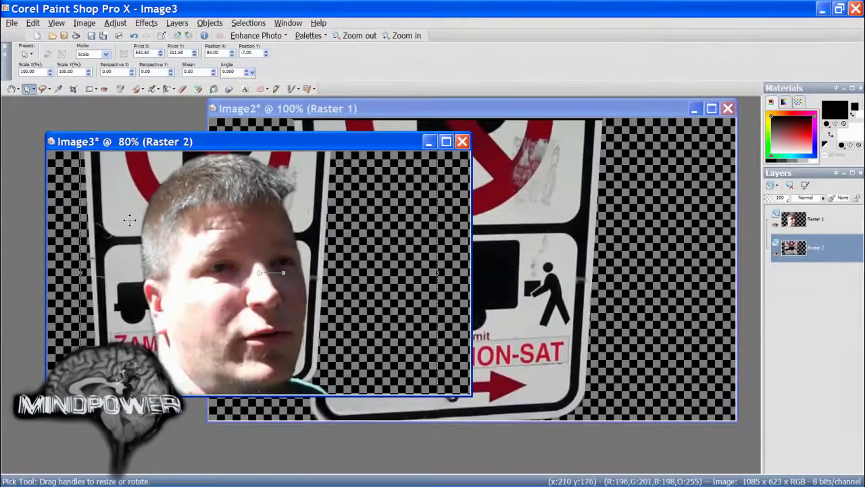
left_click_drag(318, 311, 196, 228)
key("ctrl+z")
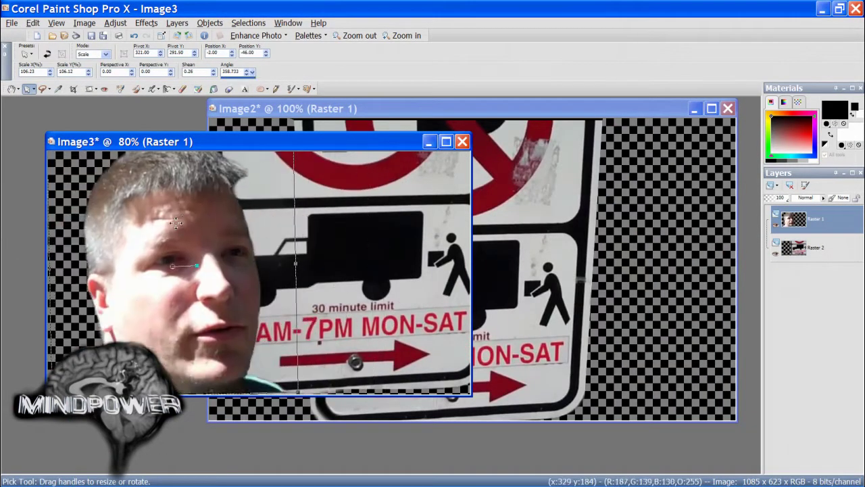
left_click_drag(318, 317, 348, 295)
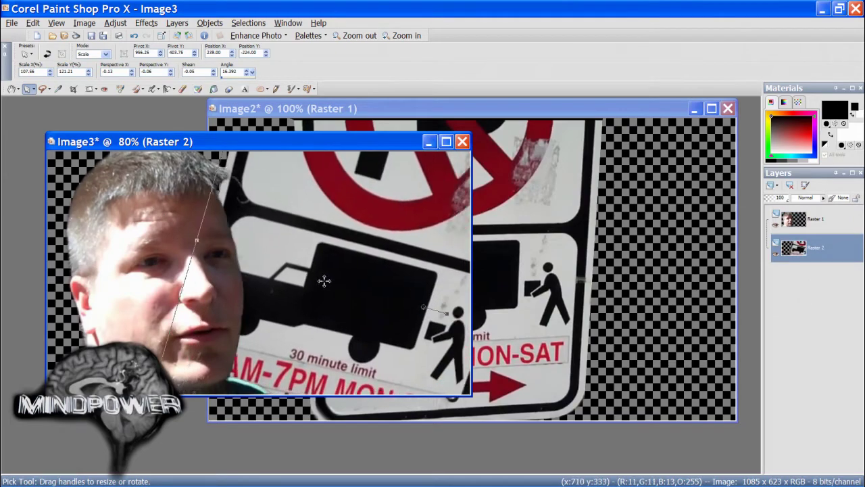
left_click(818, 220)
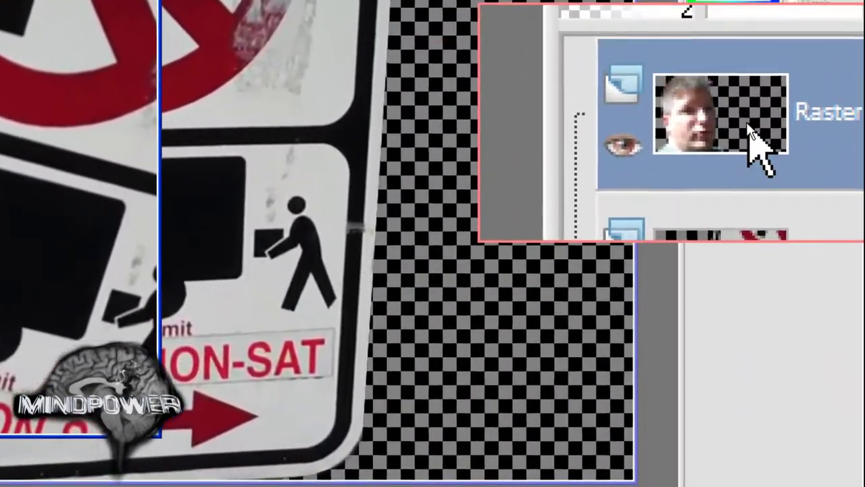
Add a new Raster 3 layer and move it below the face layer
right_click(750, 127)
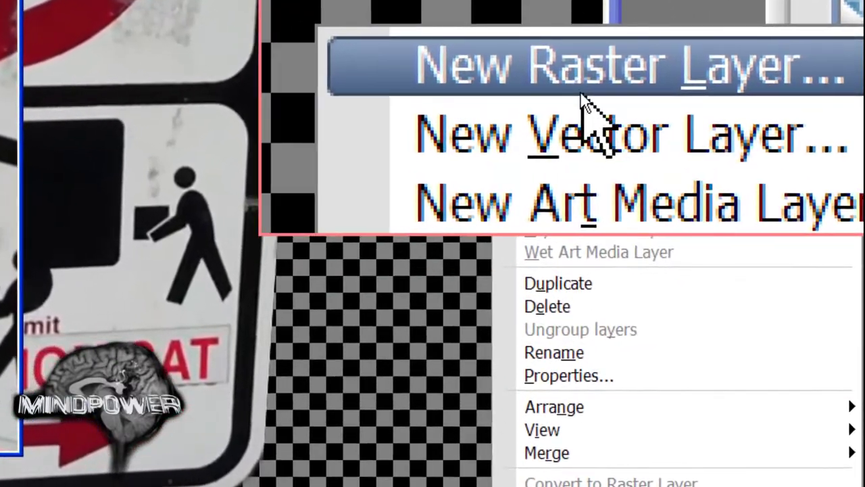
left_click(582, 93)
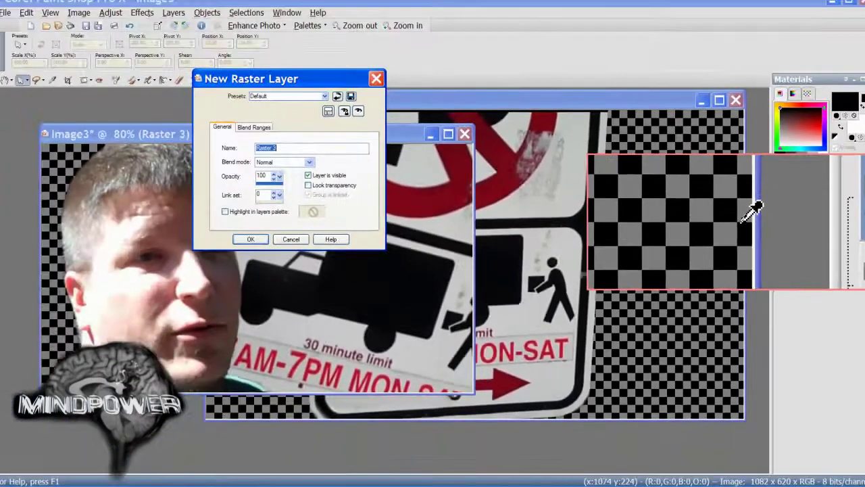
key("Return")
left_click_drag(622, 288, 618, 289)
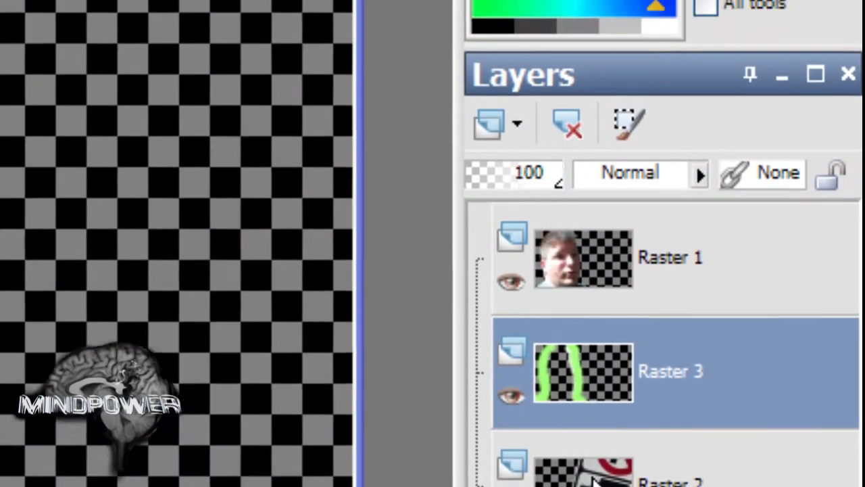
Add a Raster 4 layer at the bottom below Raster 2, then apply yellow VLOG text
right_click(669, 339)
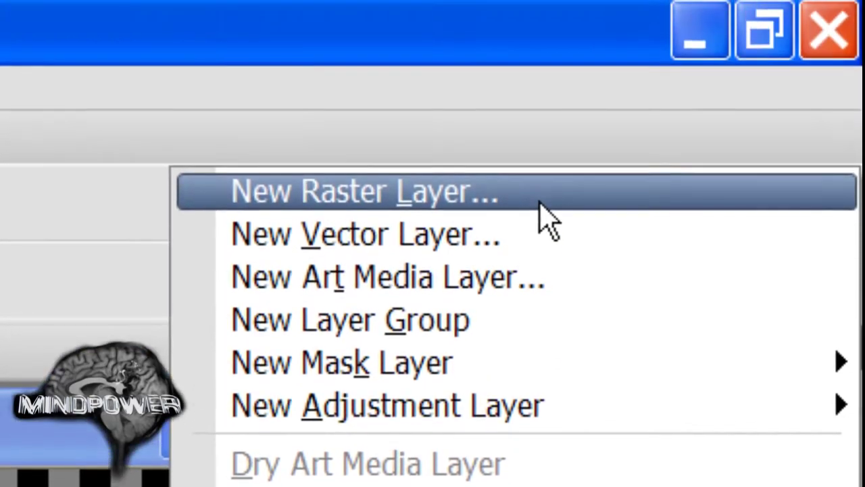
left_click(544, 130)
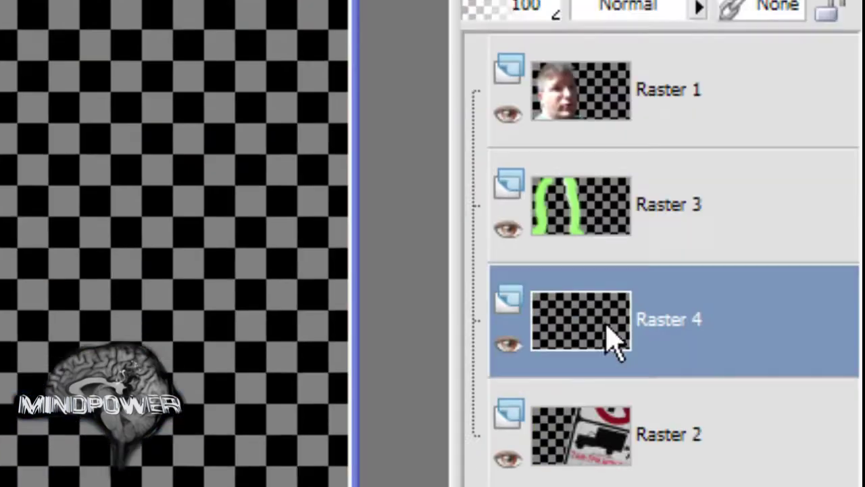
left_click_drag(614, 338, 618, 437)
left_click(669, 398)
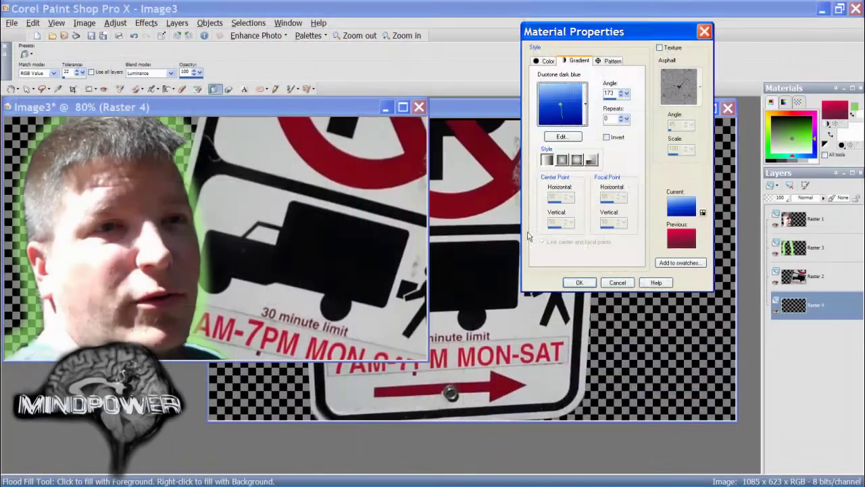
key("Return")
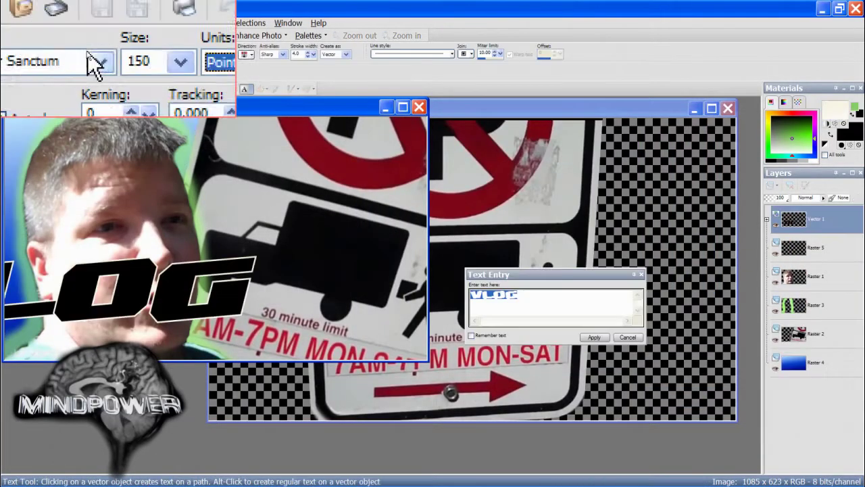
left_click(606, 339)
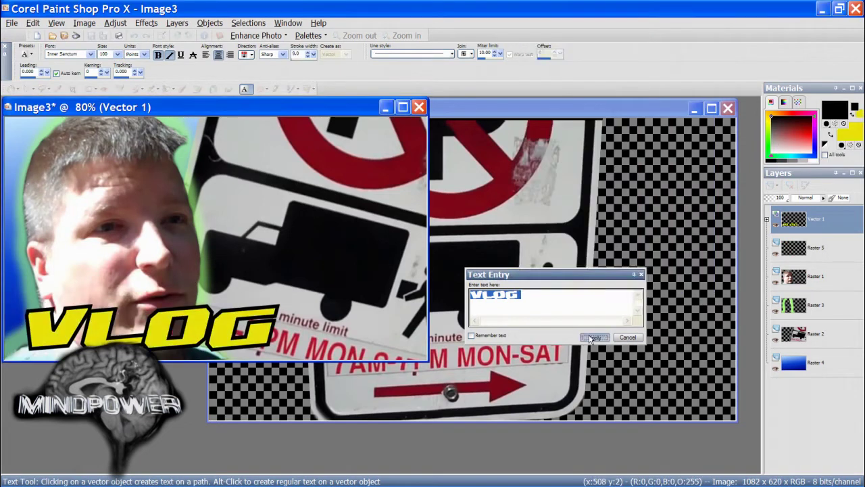
left_click(594, 337)
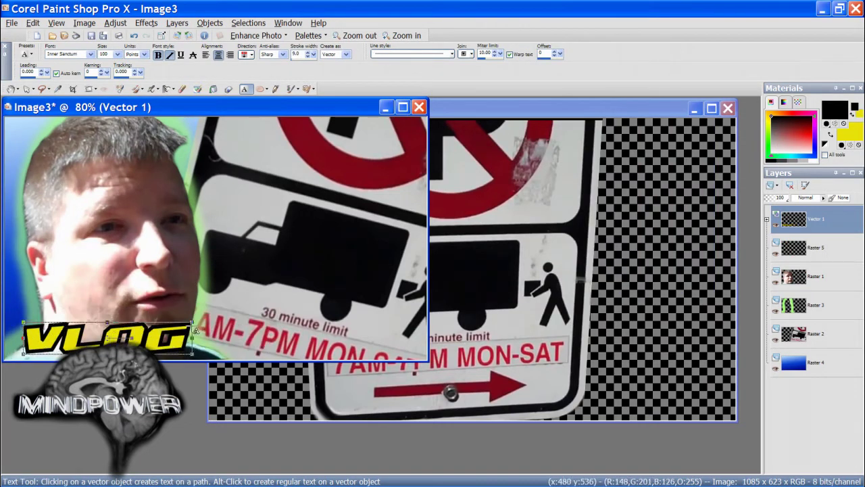
Save As PNG, navigating to G:\MEP 17 Plus Files and the dated 2011-08-24 vlog folder
left_click(13, 23)
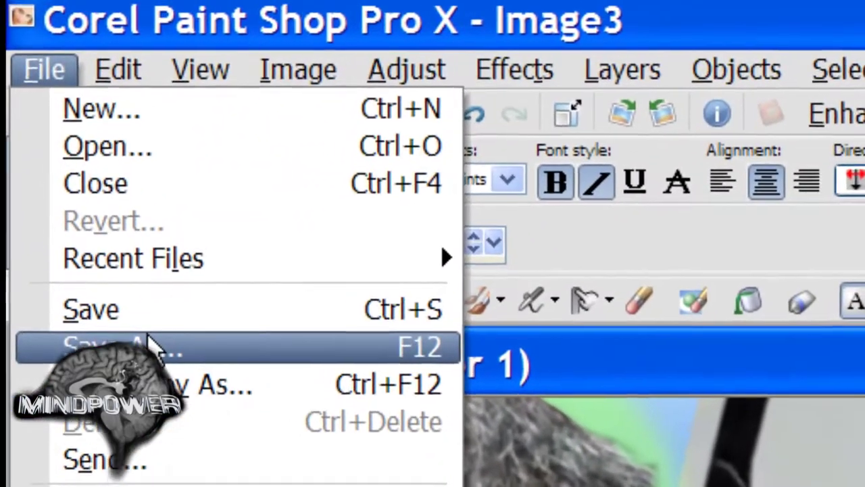
left_click(92, 220)
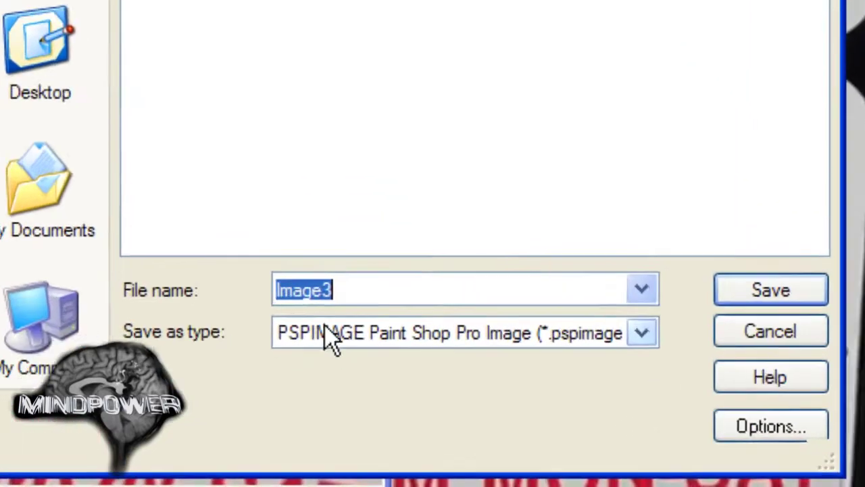
left_click(361, 385)
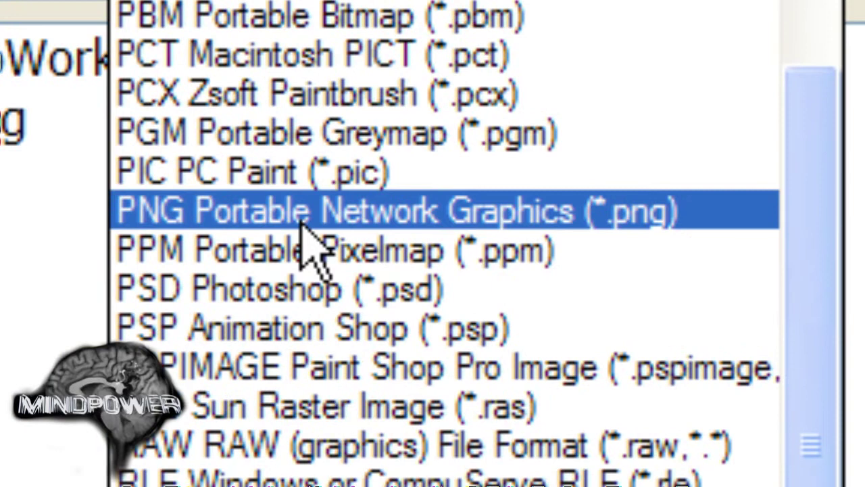
left_click(301, 203)
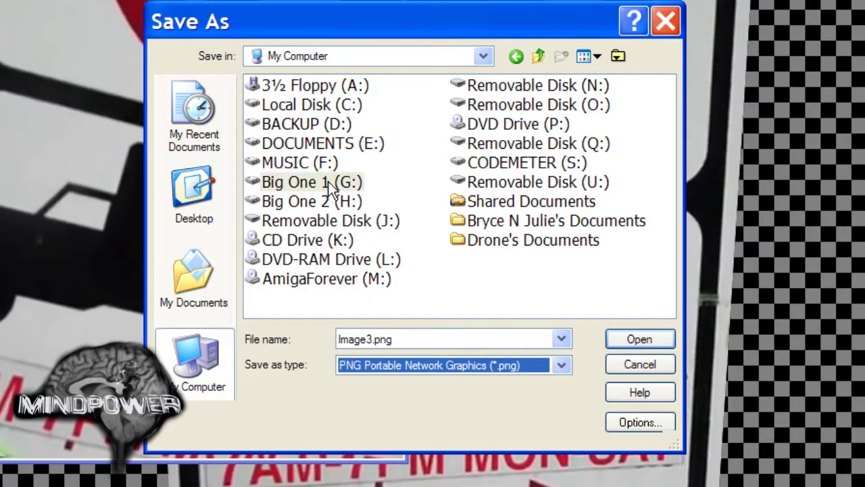
double_click(328, 181)
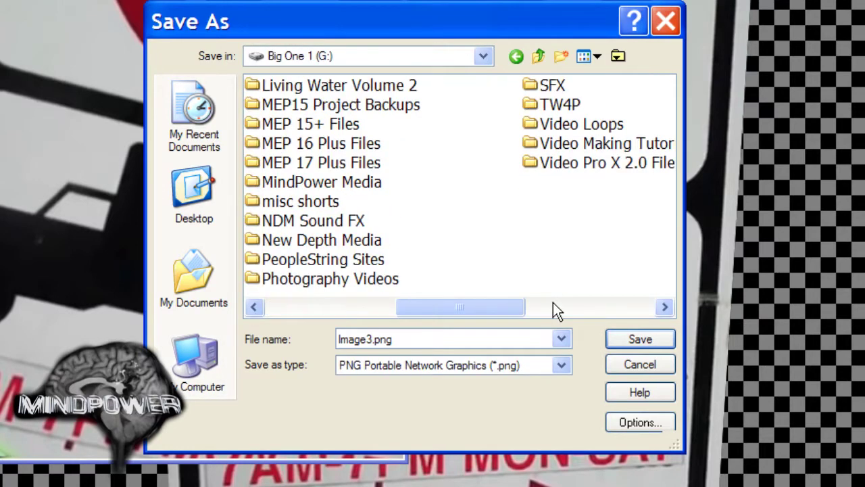
double_click(374, 167)
left_click(544, 310)
left_click(559, 309)
left_click(474, 307)
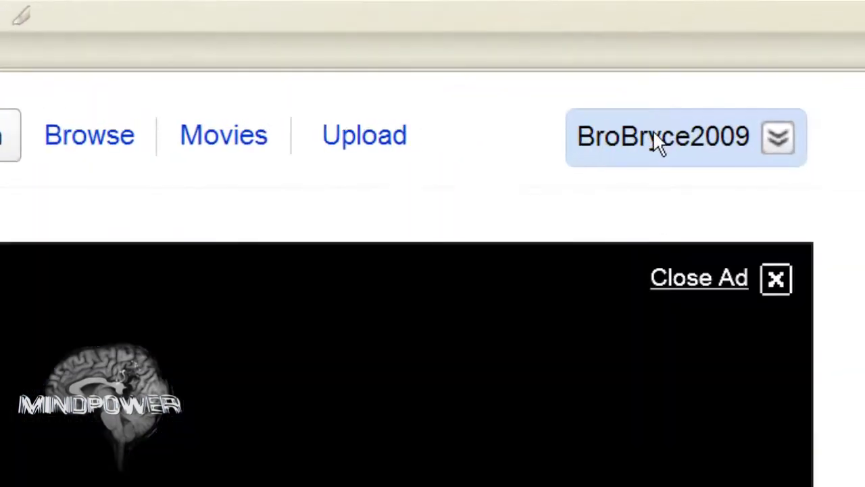
Open the Parking Ticket vlog's edit page from the account's Videos list
left_click(770, 130)
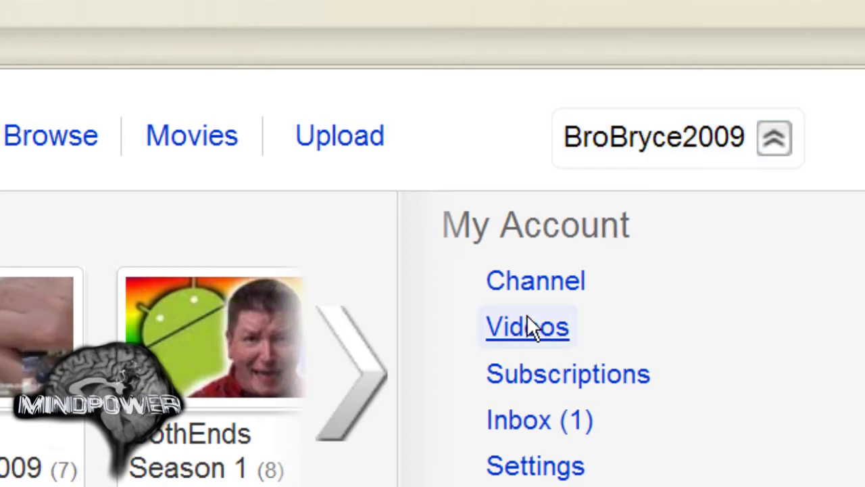
left_click(527, 328)
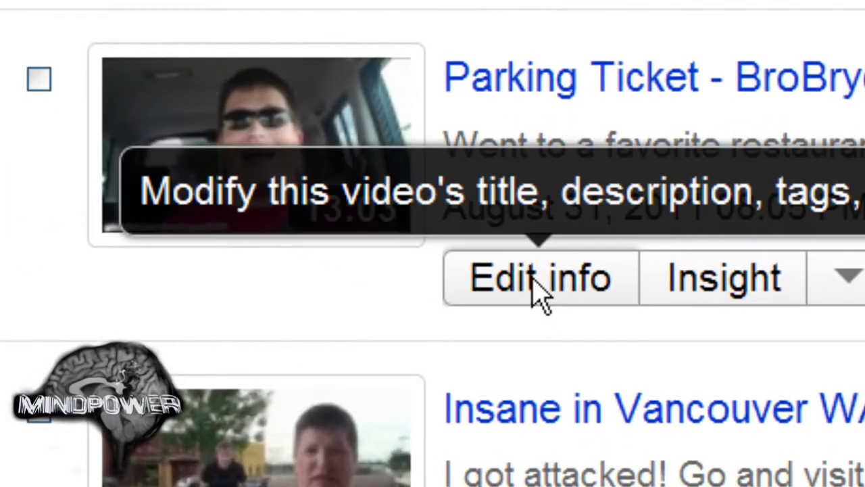
left_click(534, 291)
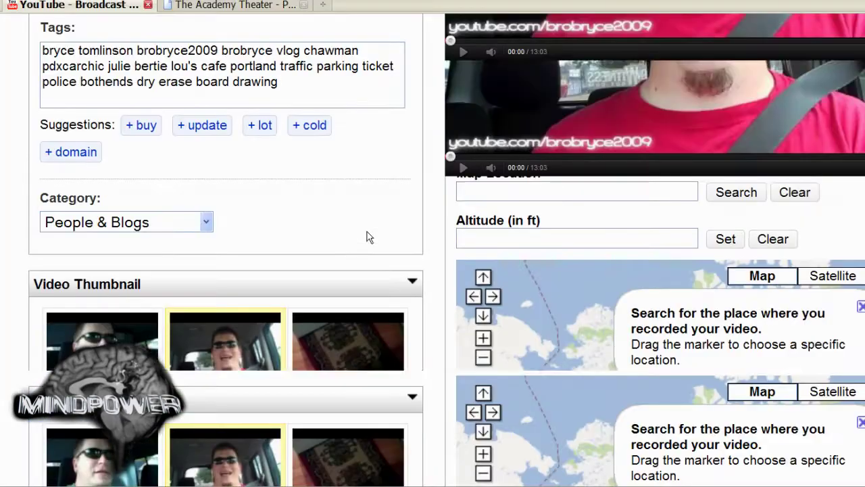
scroll(367, 236, "down", 4)
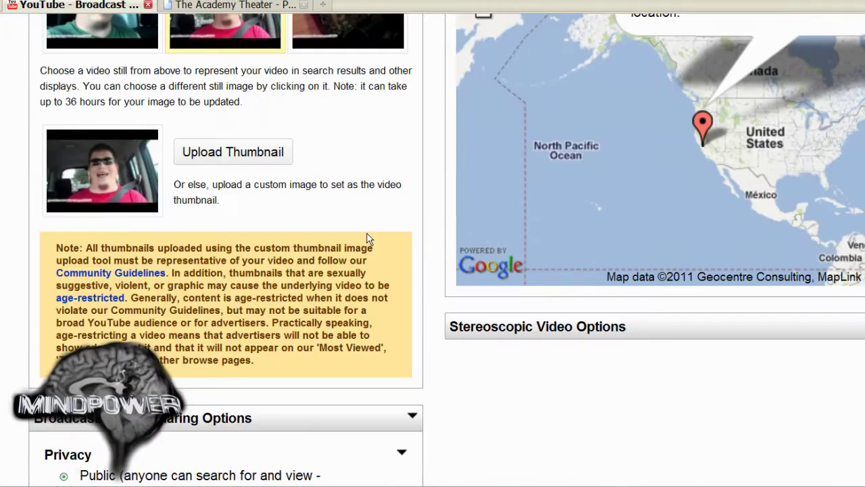
Start a custom thumbnail upload, browse to the Cool YouTube Thumbnails folder, then return to Paint Shop Pro
left_click(223, 145)
left_click(496, 162)
left_click(157, 96)
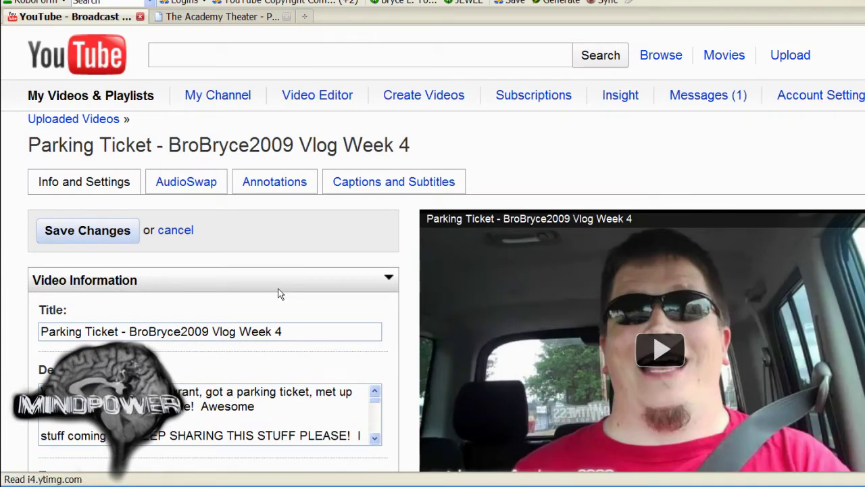
mouse_move(277, 483)
left_click(555, 478)
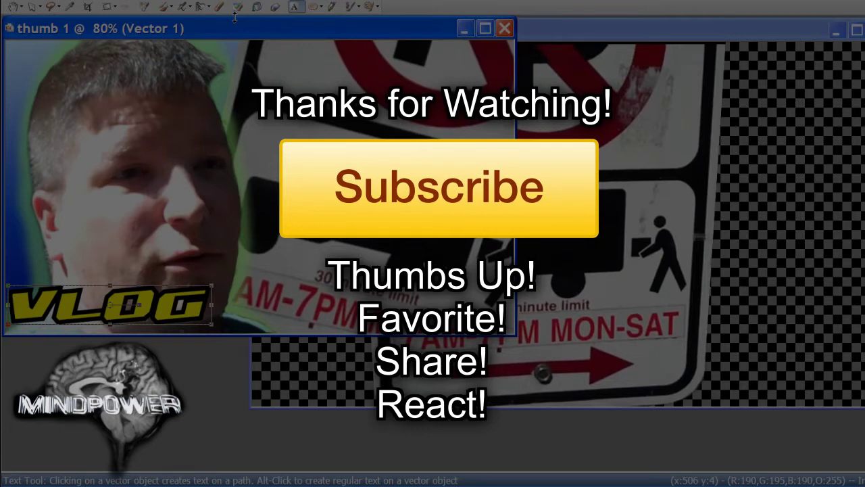
Begin a Save As of thumb 1 with the file type set to PSPIMAGE Paint Shop Pro Image
key("alt+f")
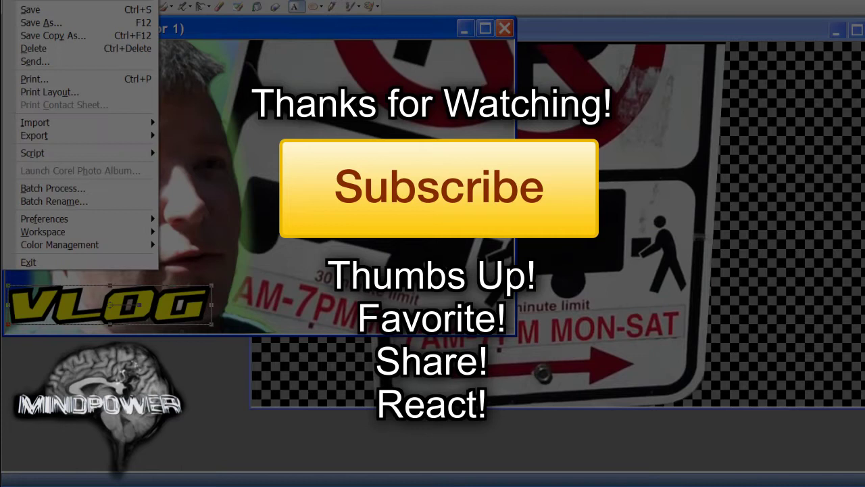
left_click(42, 23)
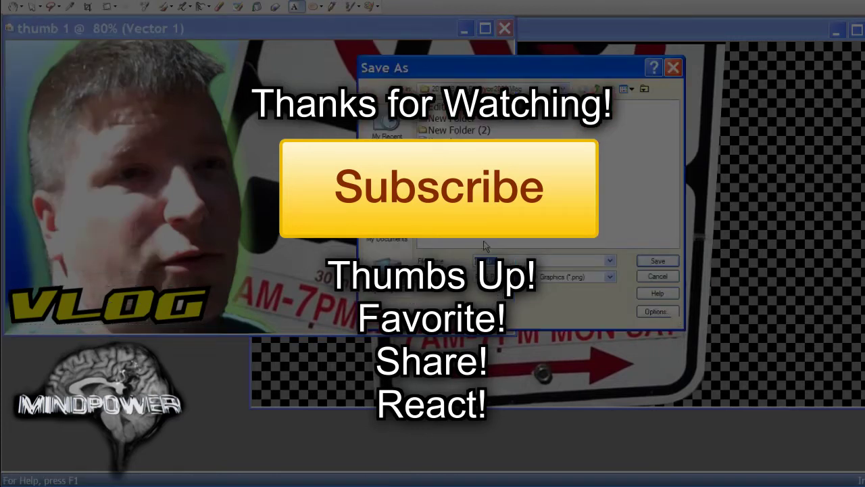
left_click(545, 277)
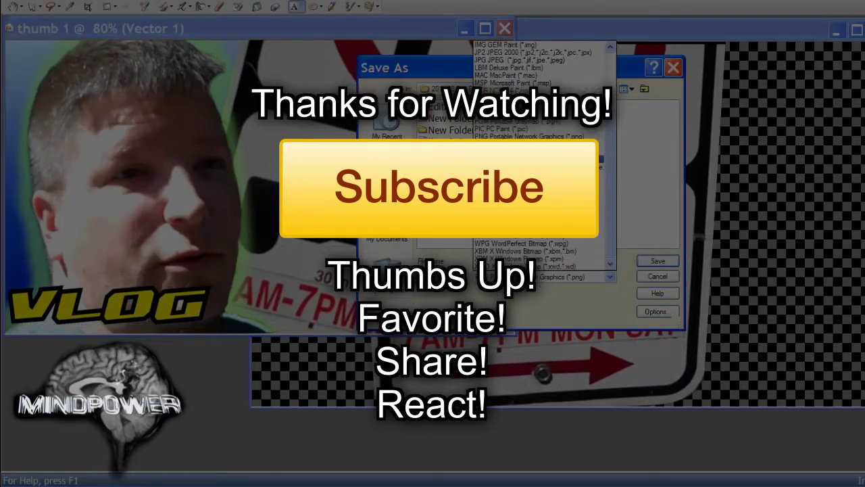
left_click(521, 159)
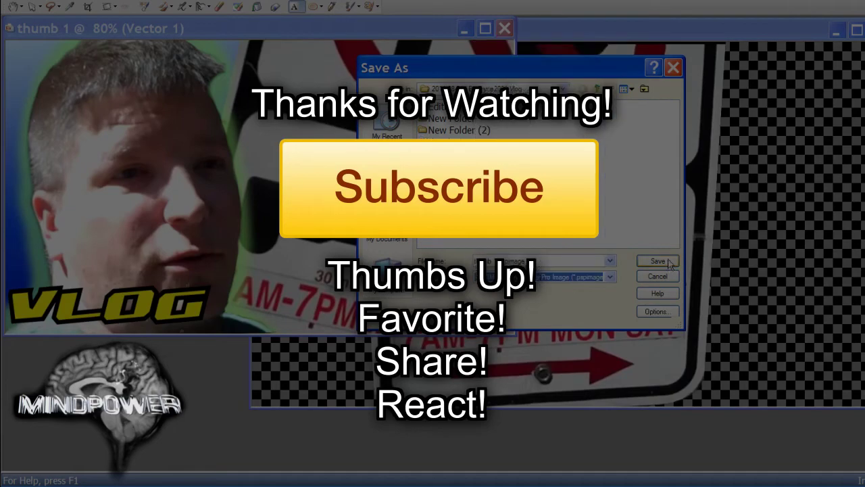